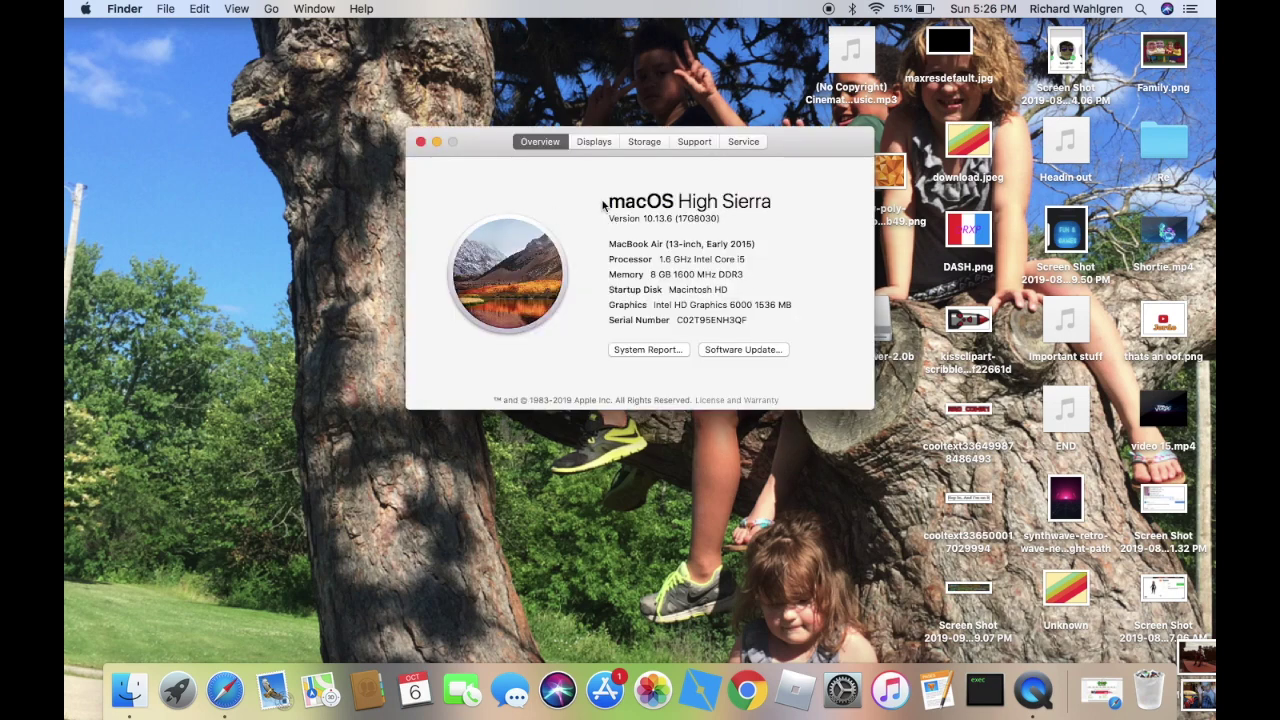
Step: Close the Mac's system overview, switch to Safari and open the Trivia puzzle maps on minecraftmaps.com
{"action": "left_click", "coordinate": [420, 142]}
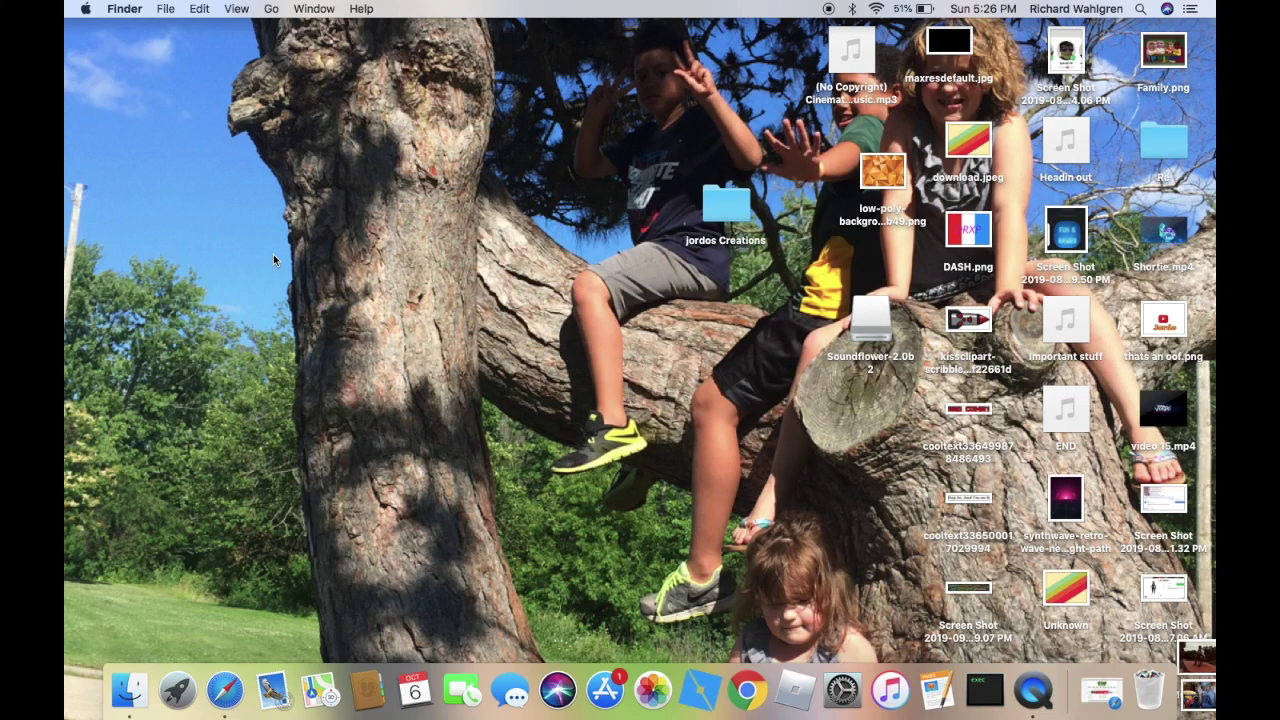
{"action": "left_click", "coordinate": [225, 690]}
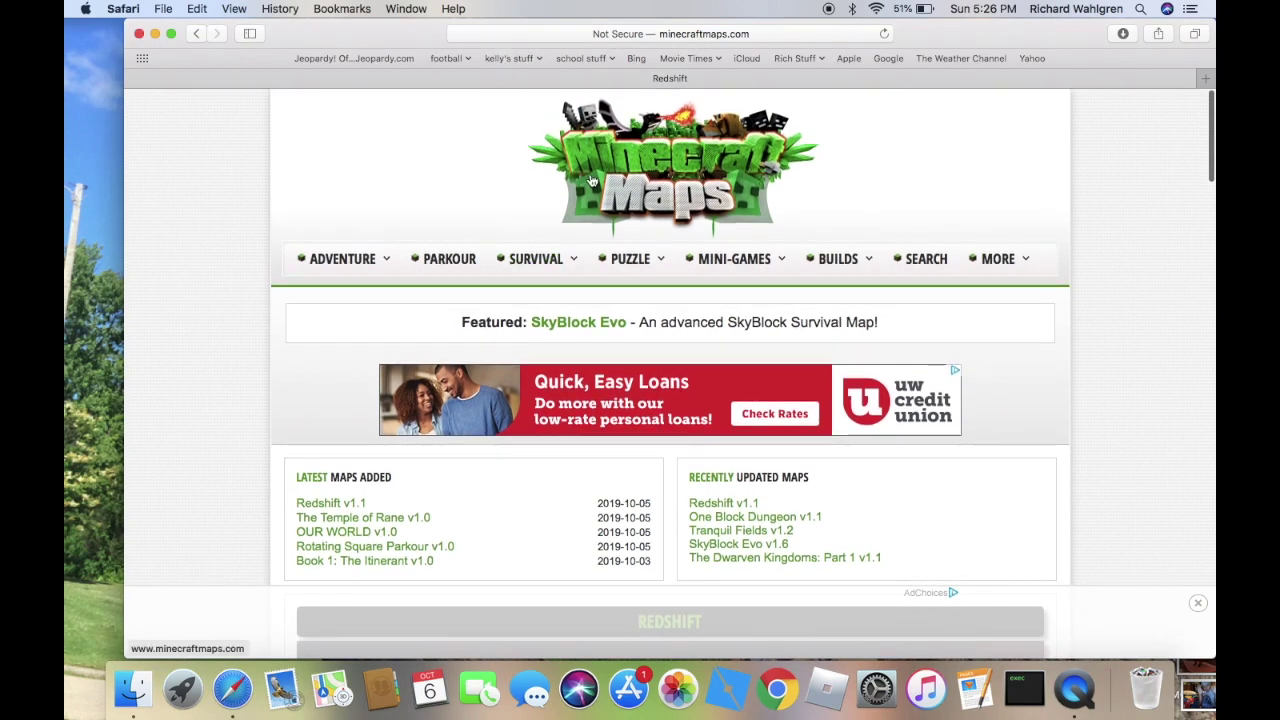
{"action": "mouse_move", "coordinate": [384, 262]}
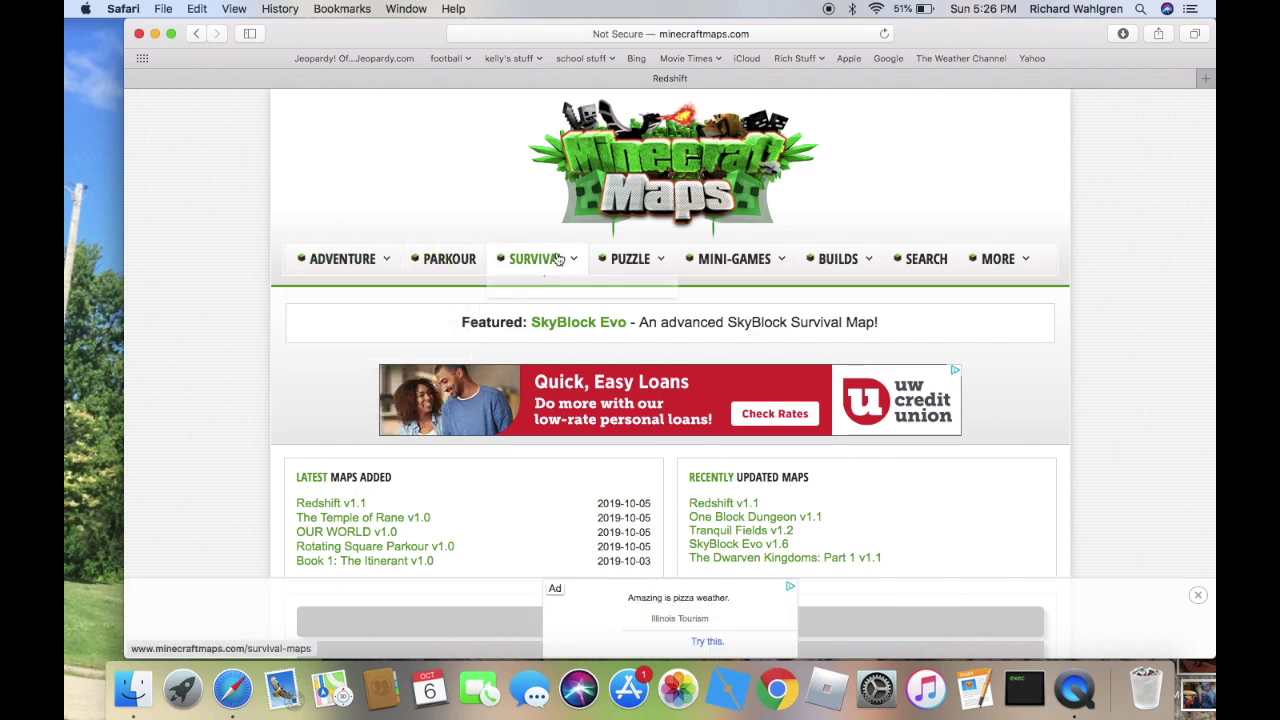
{"action": "mouse_move", "coordinate": [637, 260]}
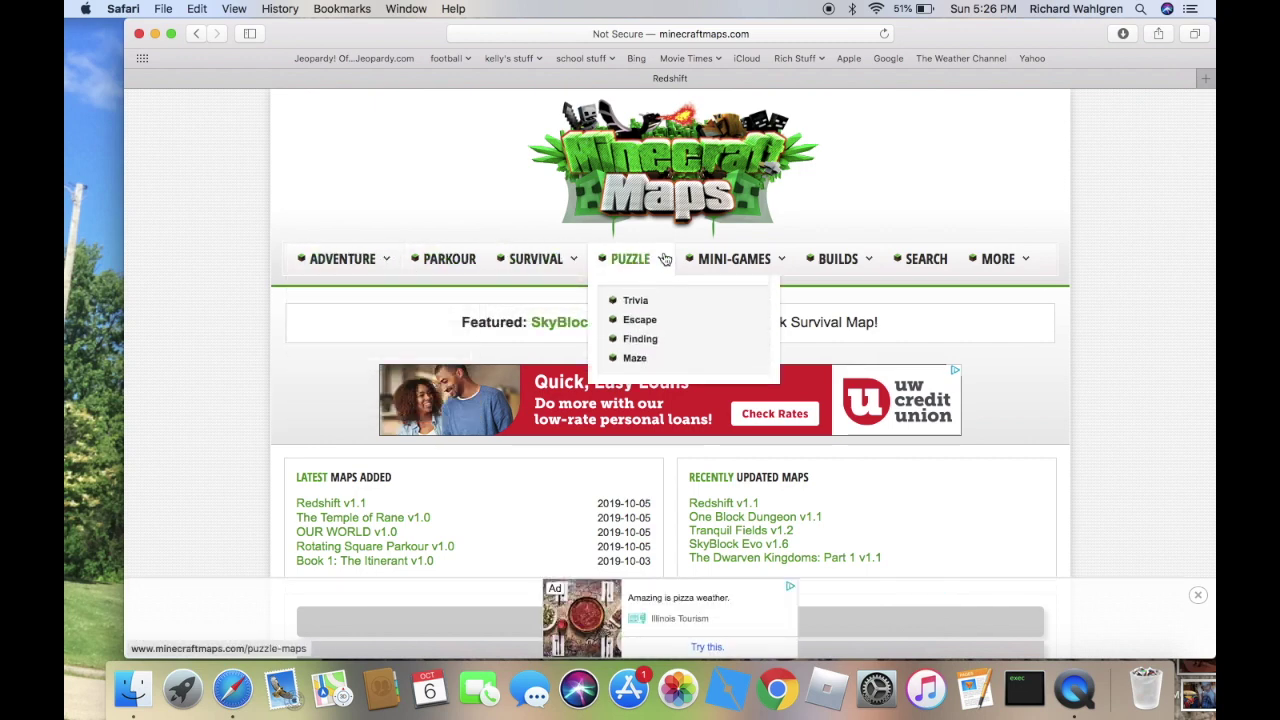
{"action": "left_click", "coordinate": [640, 301]}
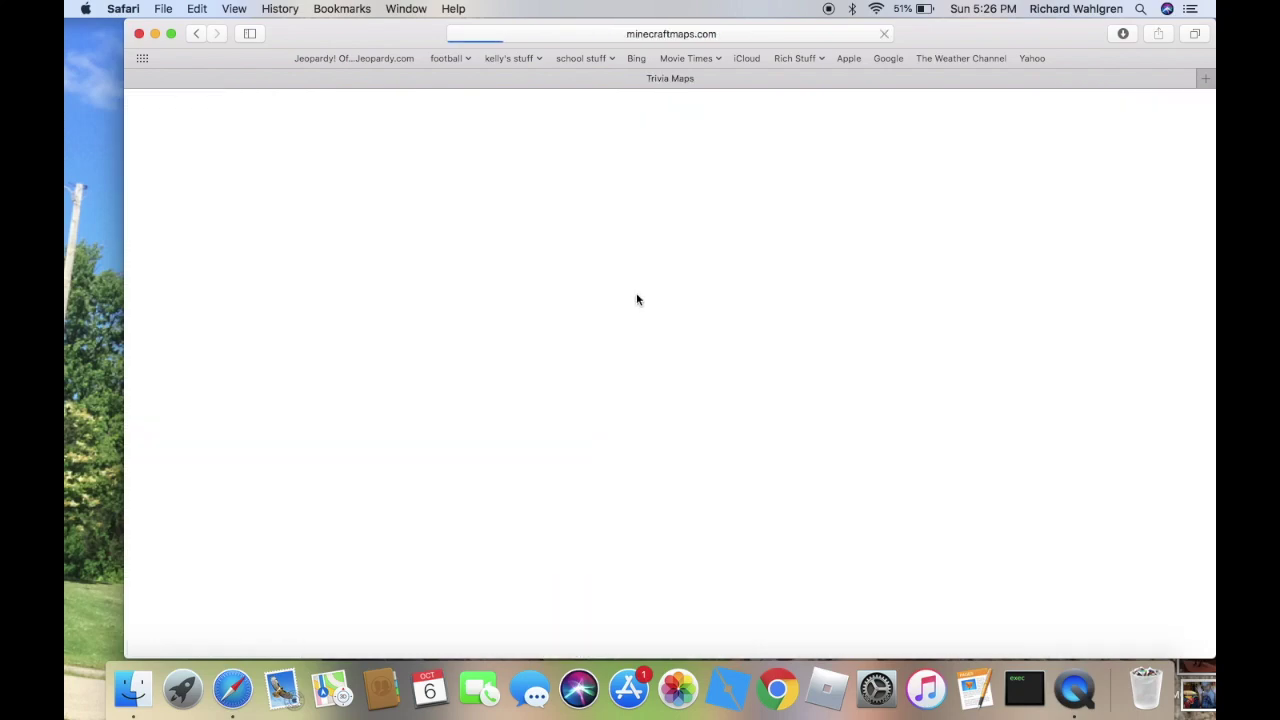
{"action": "scroll", "coordinate": [531, 426], "scroll_direction": "down", "scroll_amount": 1}
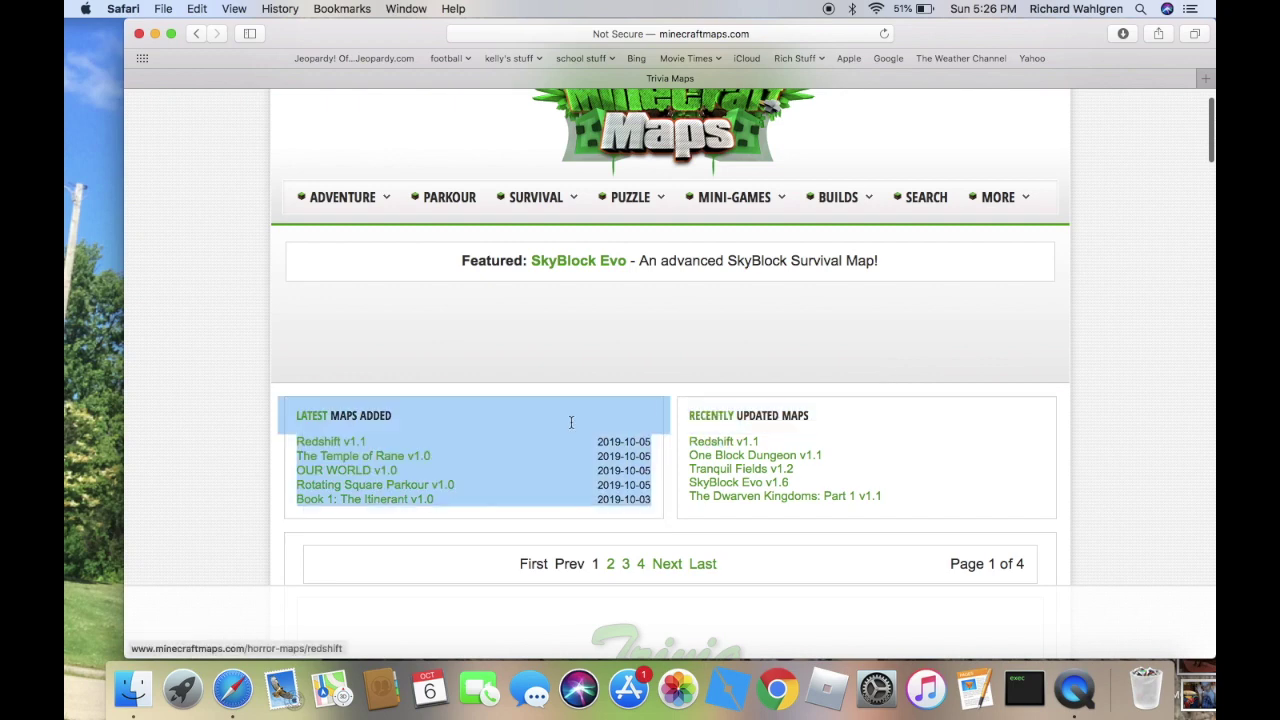
Step: Open the OUR WORLD map page from the latest maps and check its required Minecraft version in the map details
{"action": "left_click", "coordinate": [346, 470]}
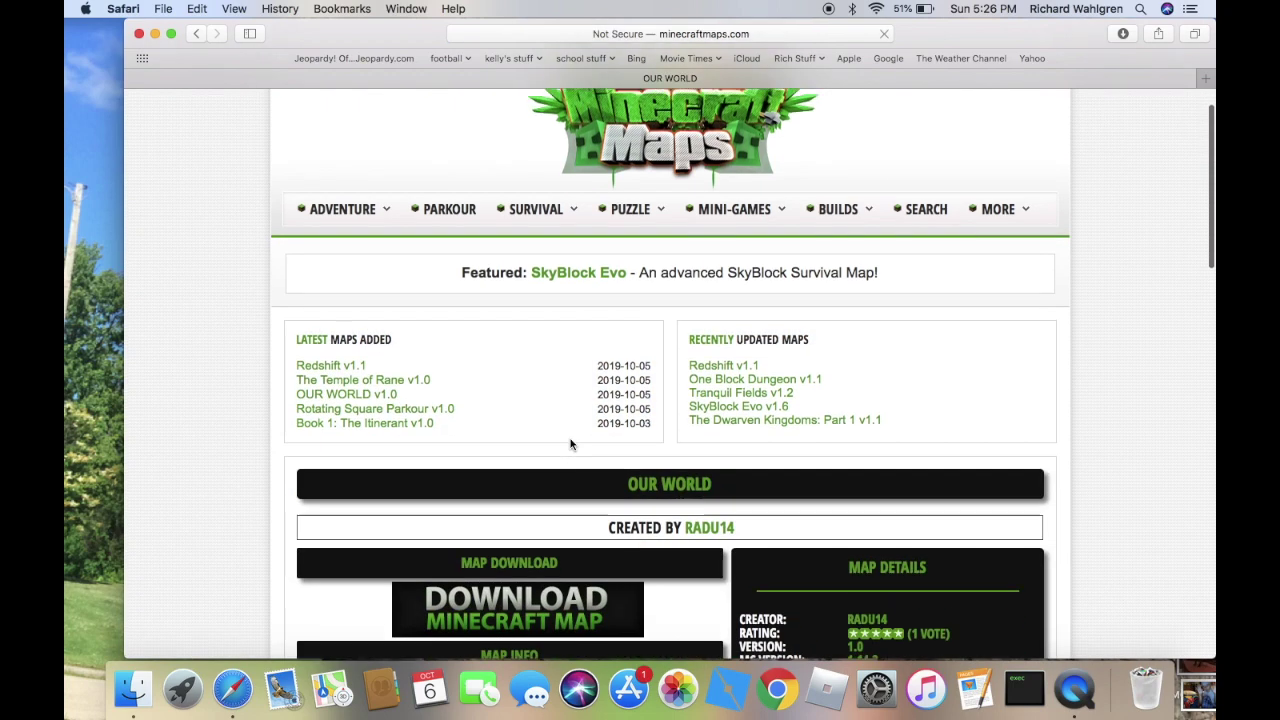
{"action": "scroll", "coordinate": [570, 444], "scroll_direction": "down", "scroll_amount": 3}
{"action": "scroll", "coordinate": [570, 444], "scroll_direction": "down", "scroll_amount": 5}
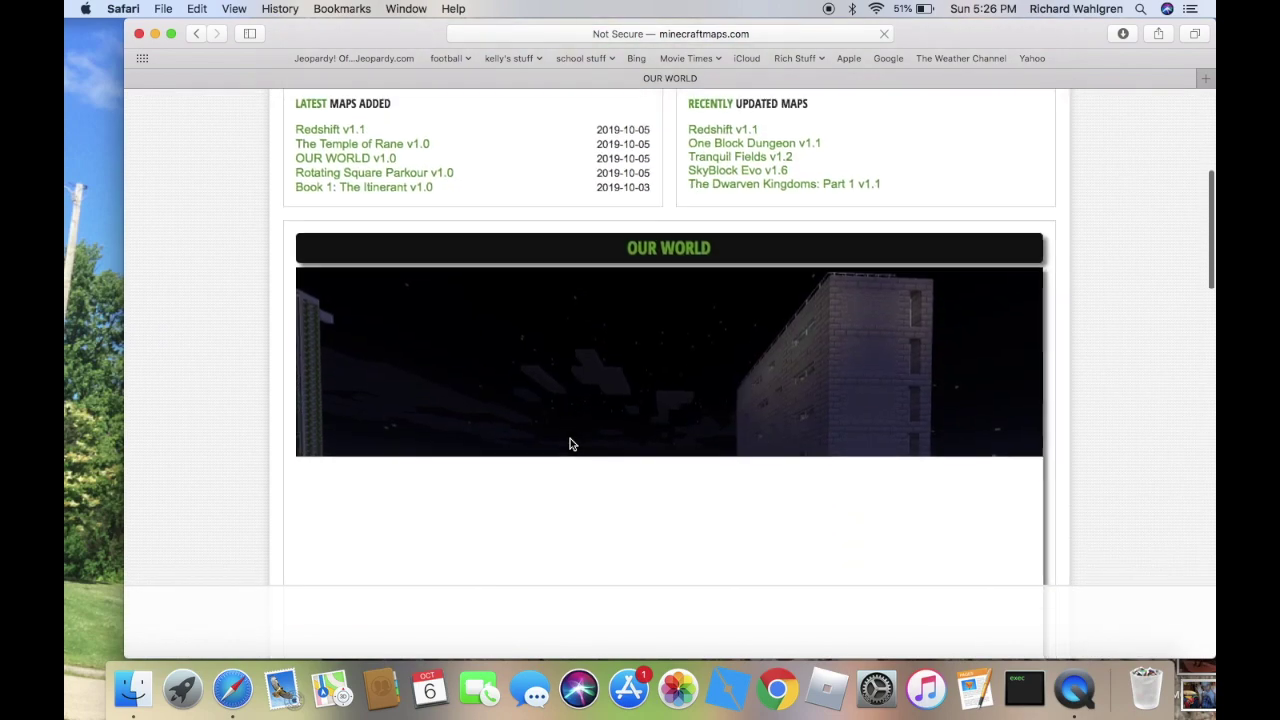
{"action": "scroll", "coordinate": [570, 444], "scroll_direction": "down", "scroll_amount": 4}
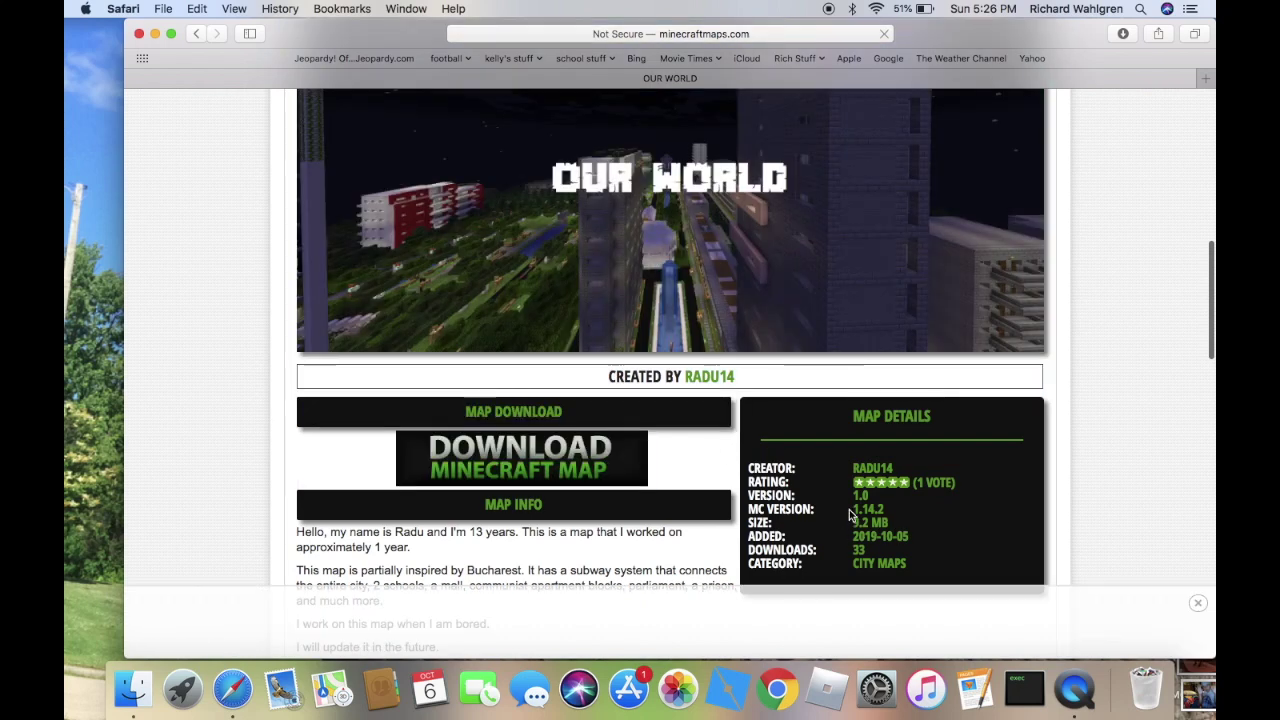
{"action": "left_click_drag", "start_coordinate": [849, 514], "coordinate": [888, 507]}
{"action": "left_click", "coordinate": [812, 524]}
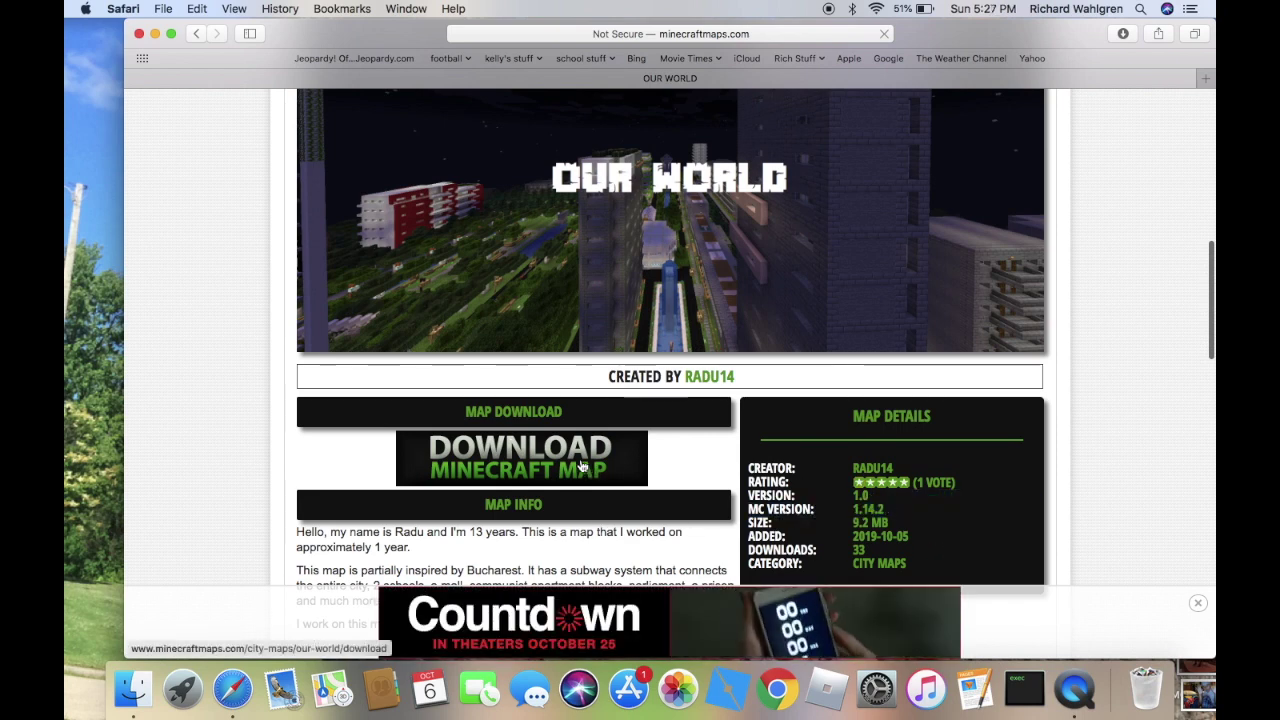
Step: Download the OUR WORLD map and place its folder on the desktop, closing the browser window
{"action": "left_click", "coordinate": [508, 452]}
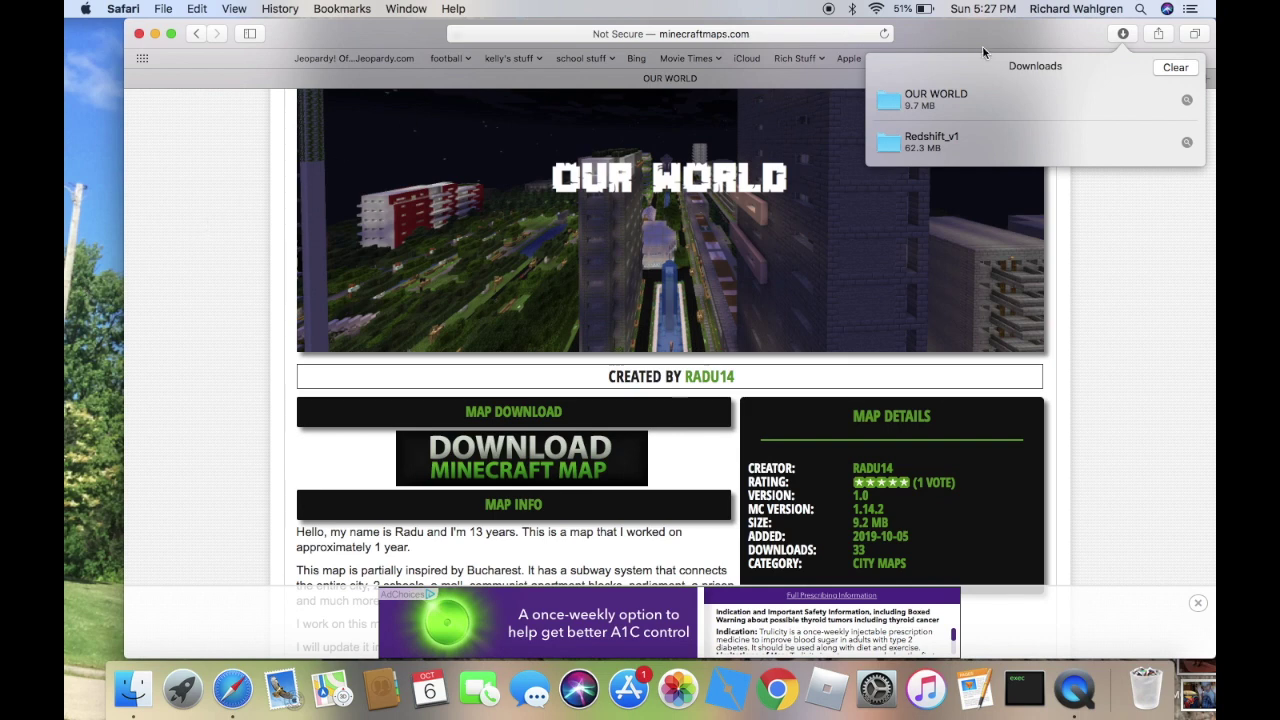
{"action": "left_click_drag", "start_coordinate": [983, 52], "coordinate": [1103, 52]}
{"action": "left_click_drag", "start_coordinate": [1050, 105], "coordinate": [120, 205]}
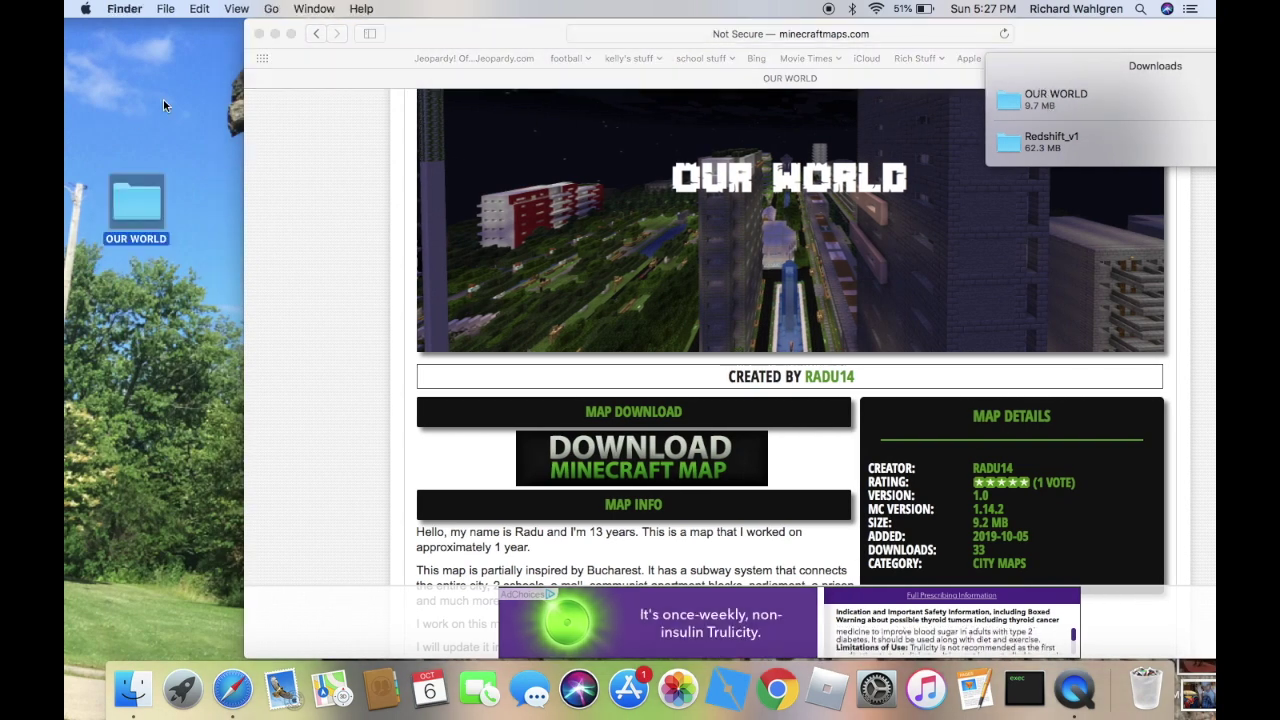
{"action": "left_click", "coordinate": [259, 34]}
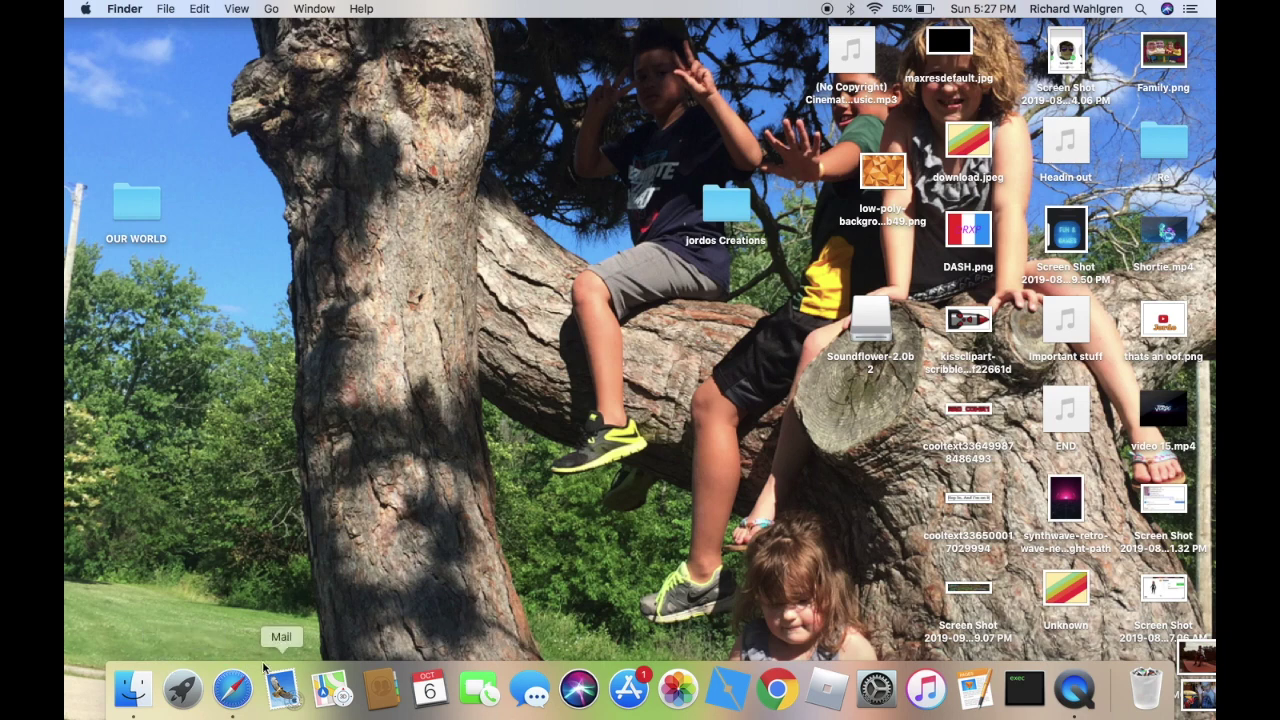
Step: Go to the folder ~/Library/Application Support/minecraft in Finder and open its saves folder
{"action": "left_click", "coordinate": [271, 8]}
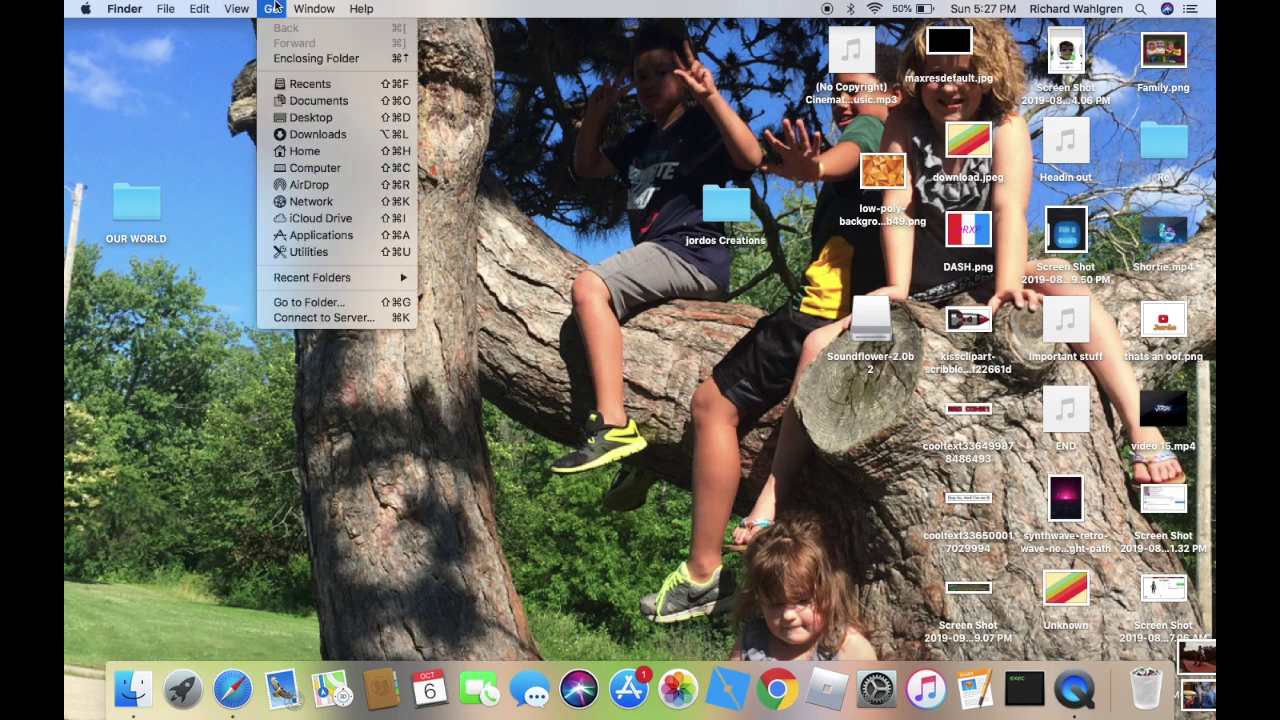
{"action": "left_click", "coordinate": [306, 302]}
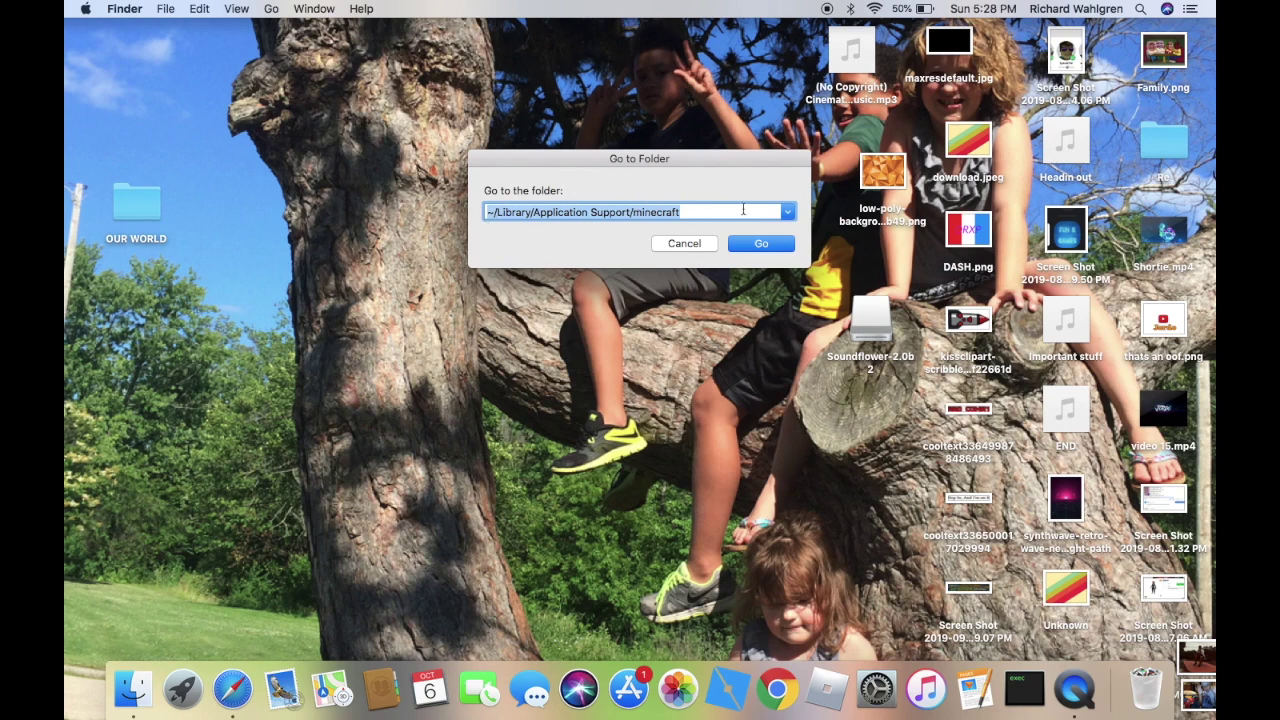
{"action": "left_click", "coordinate": [736, 243]}
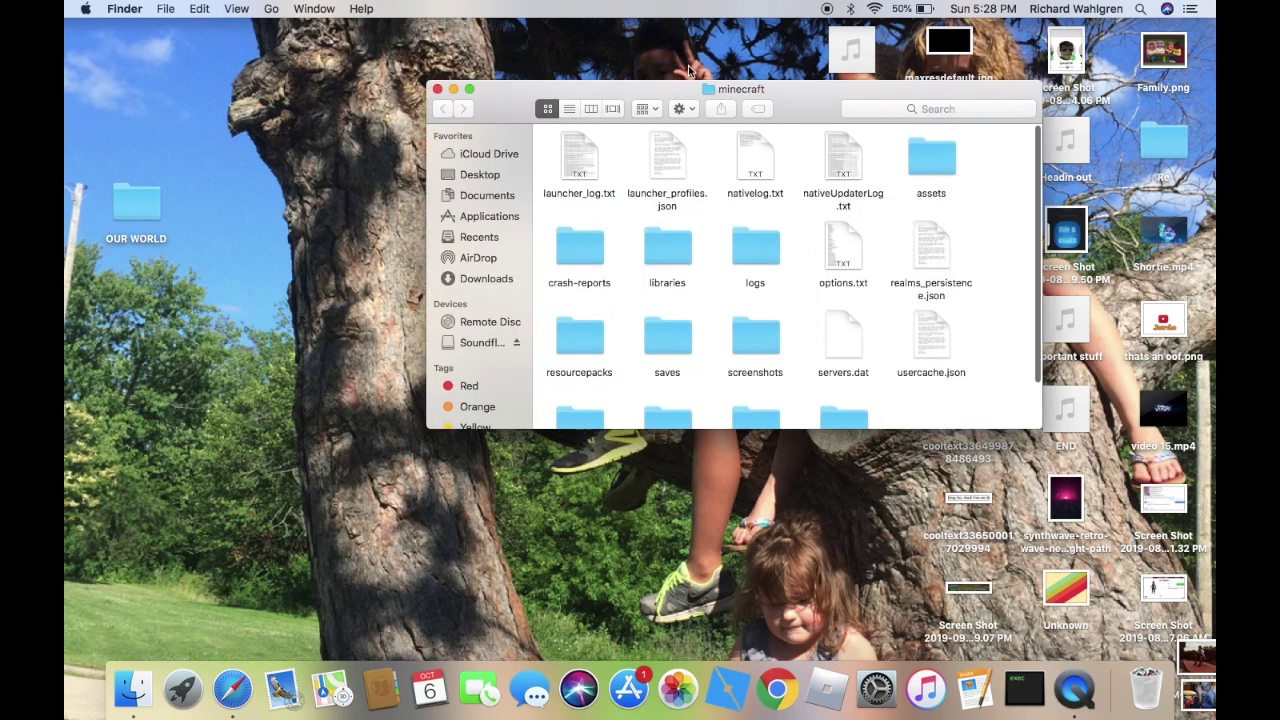
{"action": "left_click_drag", "start_coordinate": [697, 84], "coordinate": [599, 52]}
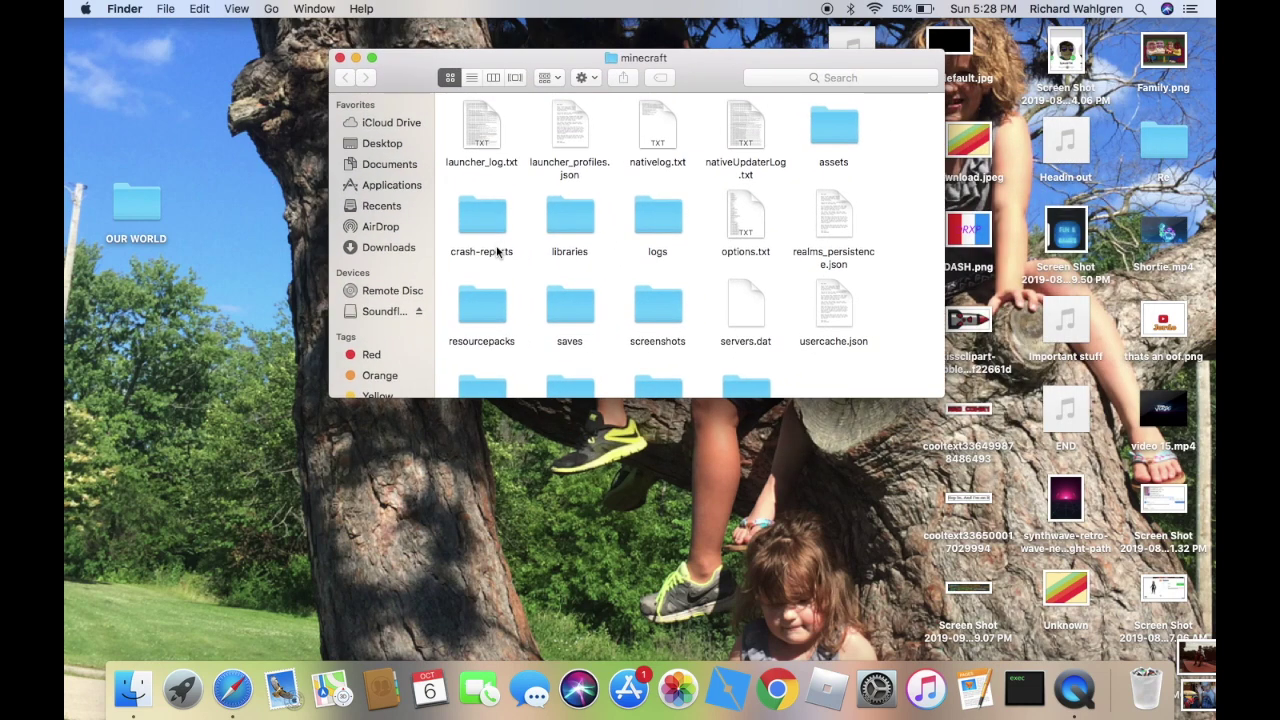
{"action": "scroll", "coordinate": [531, 250], "scroll_direction": "down", "scroll_amount": 3}
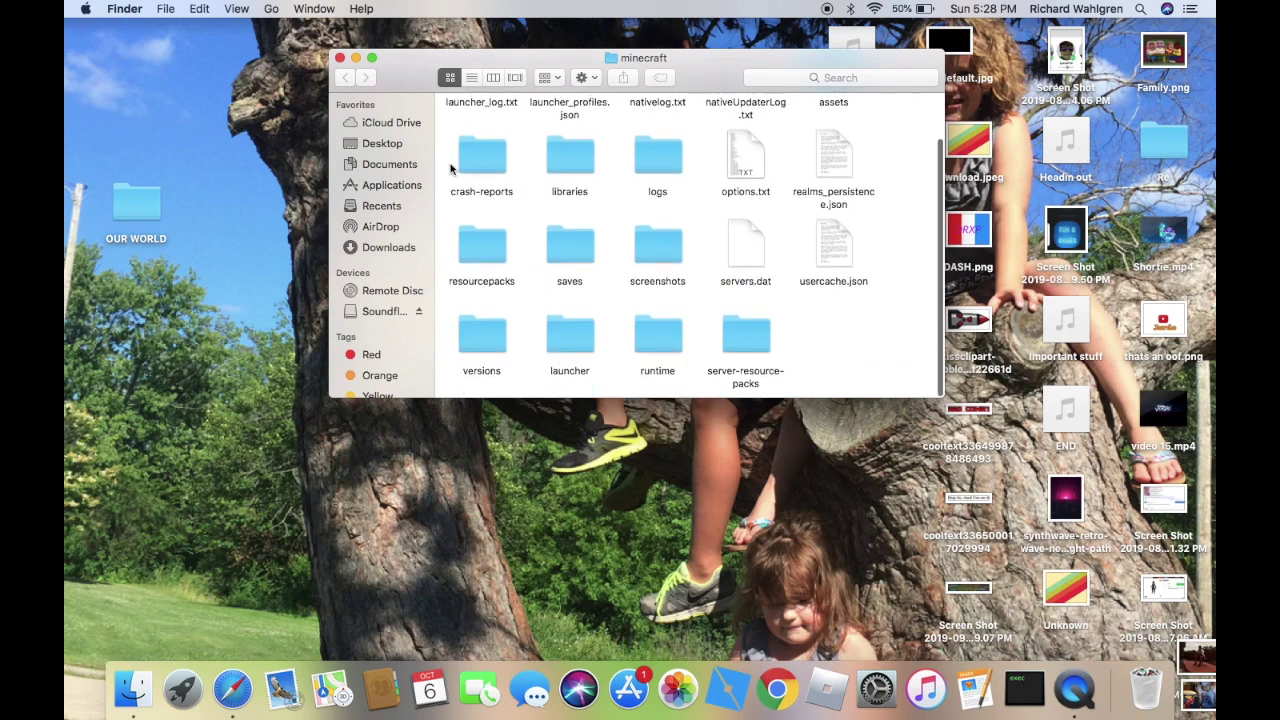
{"action": "double_click", "coordinate": [560, 248]}
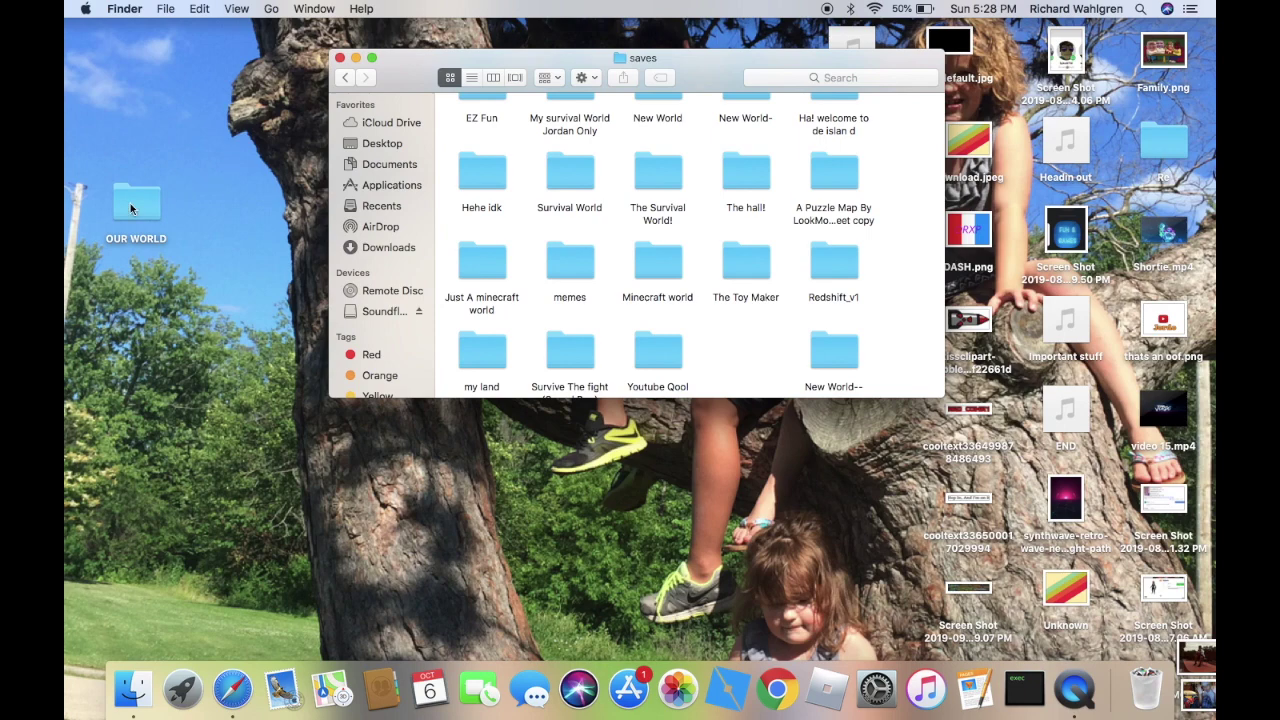
Step: Move the OUR WORLD folder from the desktop into the Minecraft saves folder and close the folder window
{"action": "left_click_drag", "start_coordinate": [130, 203], "coordinate": [729, 345]}
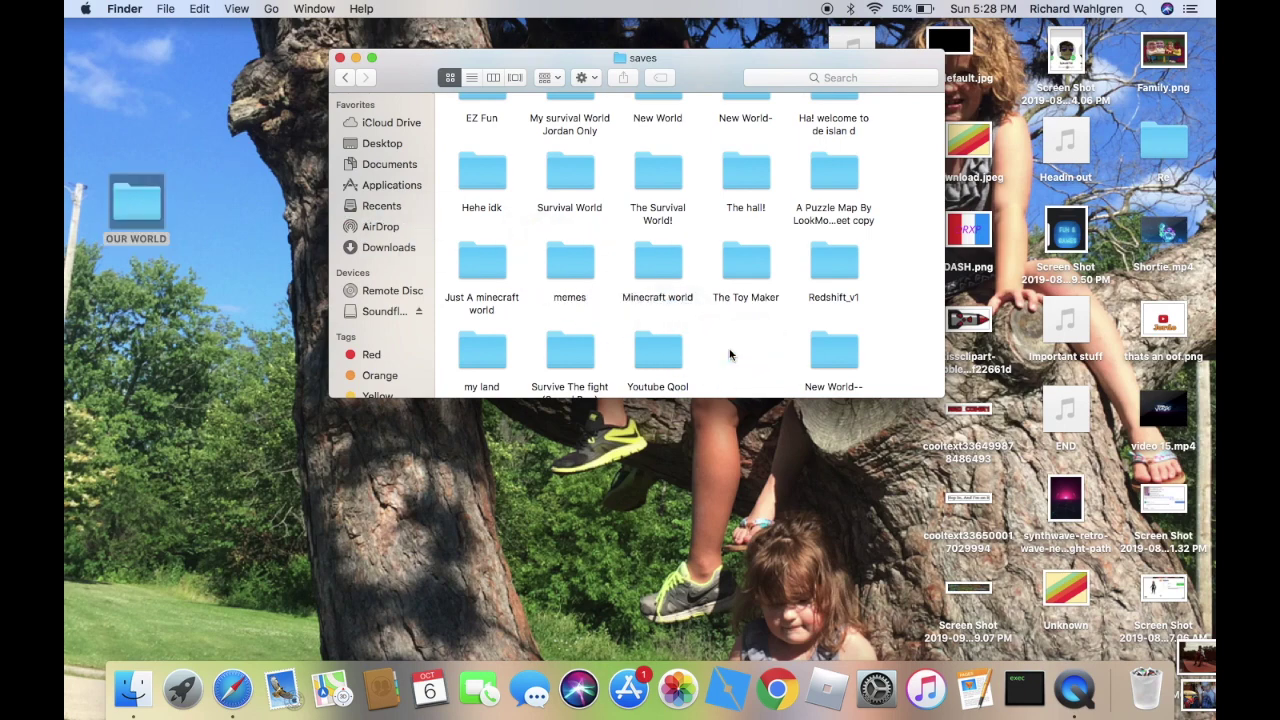
{"action": "right_click", "coordinate": [897, 284]}
{"action": "left_click", "coordinate": [930, 347]}
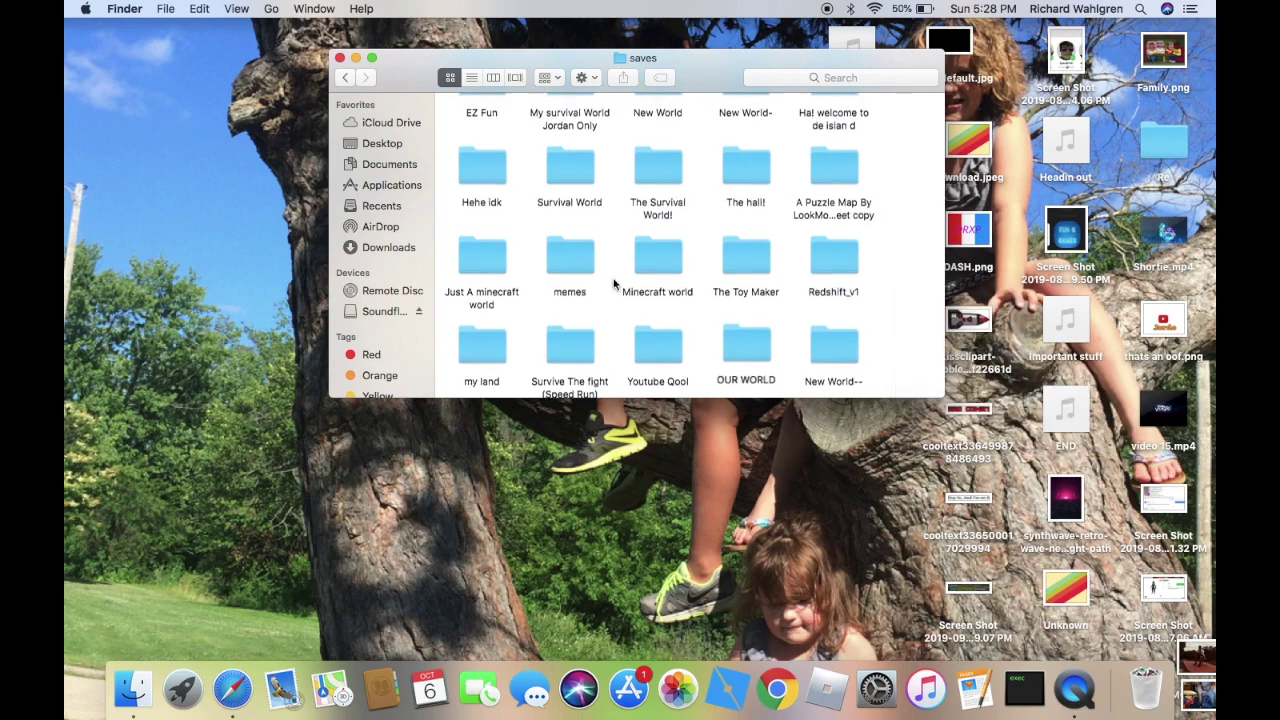
{"action": "left_click", "coordinate": [340, 58]}
Step: Open the Minecraft Launcher and start the game with the unnamed 1.14.2 installation
{"action": "left_click", "coordinate": [181, 688]}
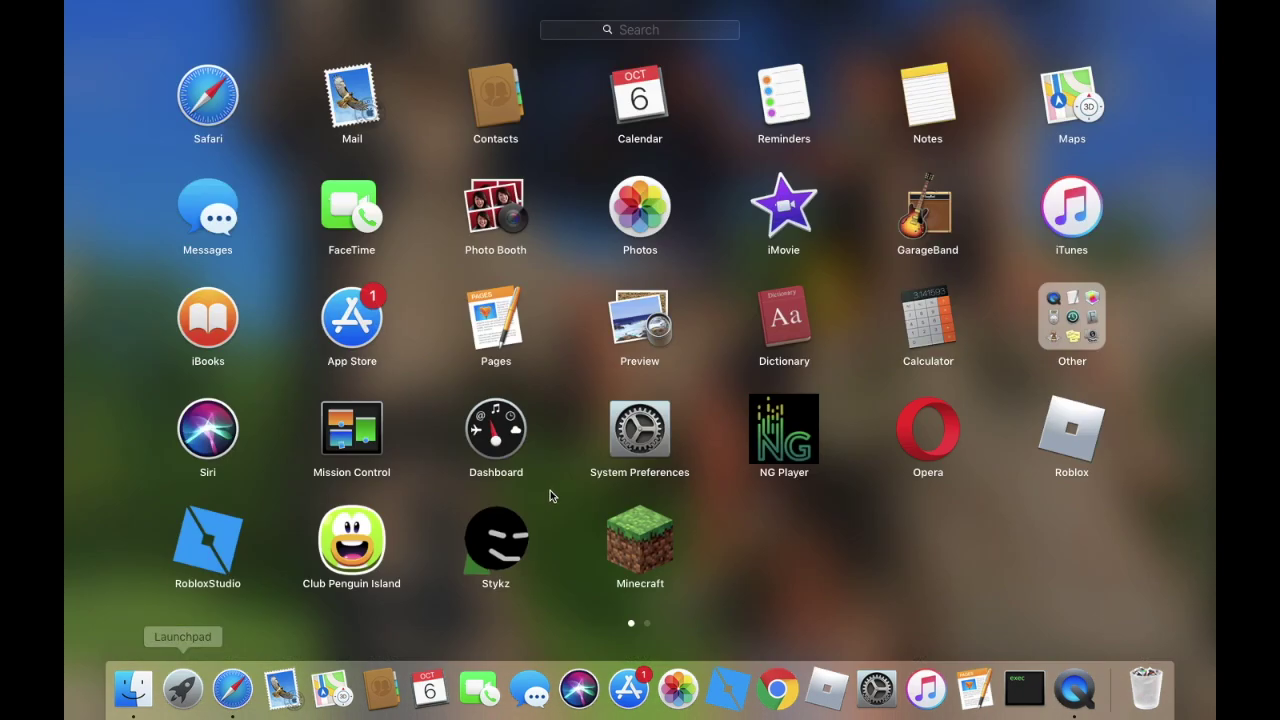
{"action": "left_click", "coordinate": [643, 528]}
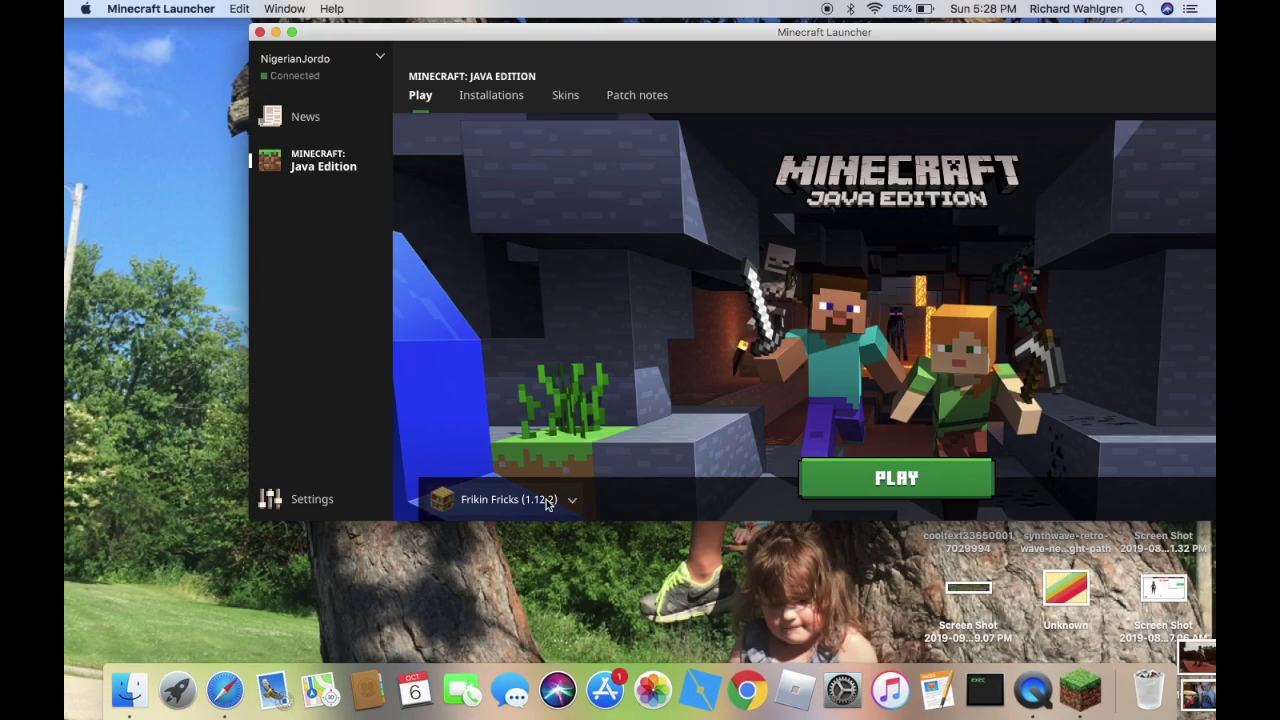
{"action": "left_click", "coordinate": [546, 499]}
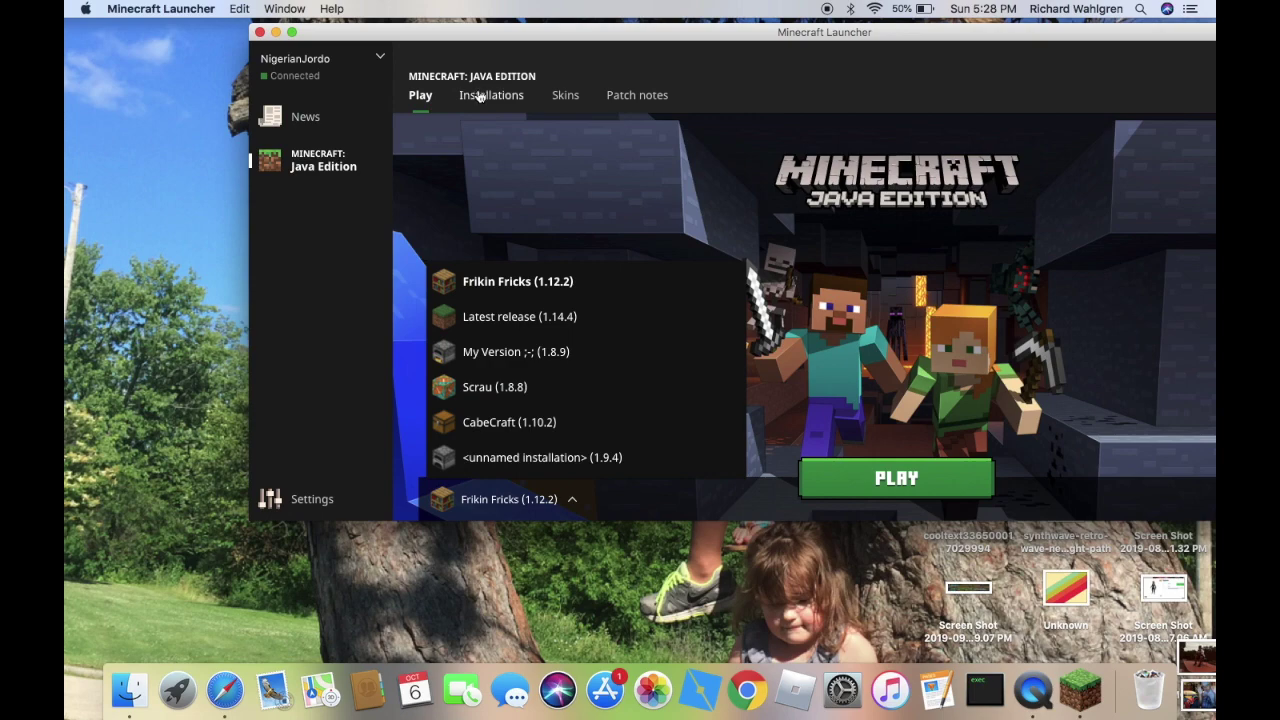
{"action": "scroll", "coordinate": [567, 425], "scroll_direction": "down", "scroll_amount": 1}
{"action": "scroll", "coordinate": [567, 425], "scroll_direction": "down", "scroll_amount": 1}
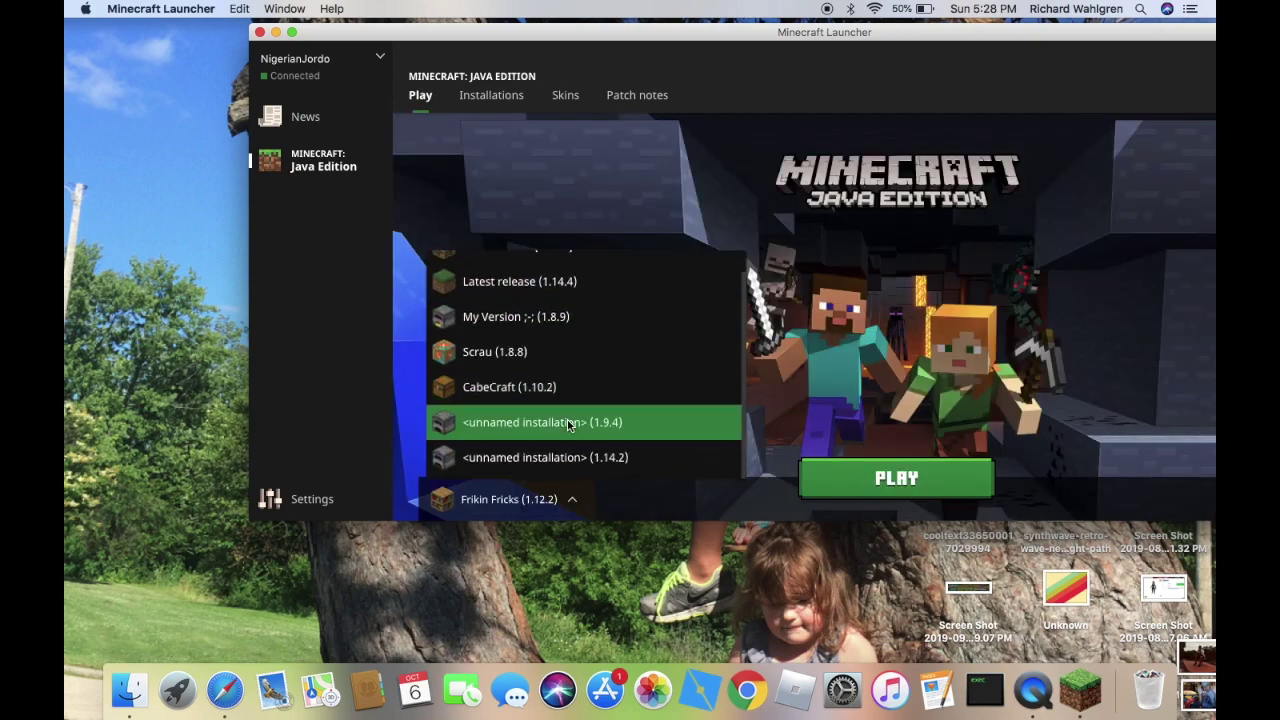
{"action": "left_click", "coordinate": [570, 457]}
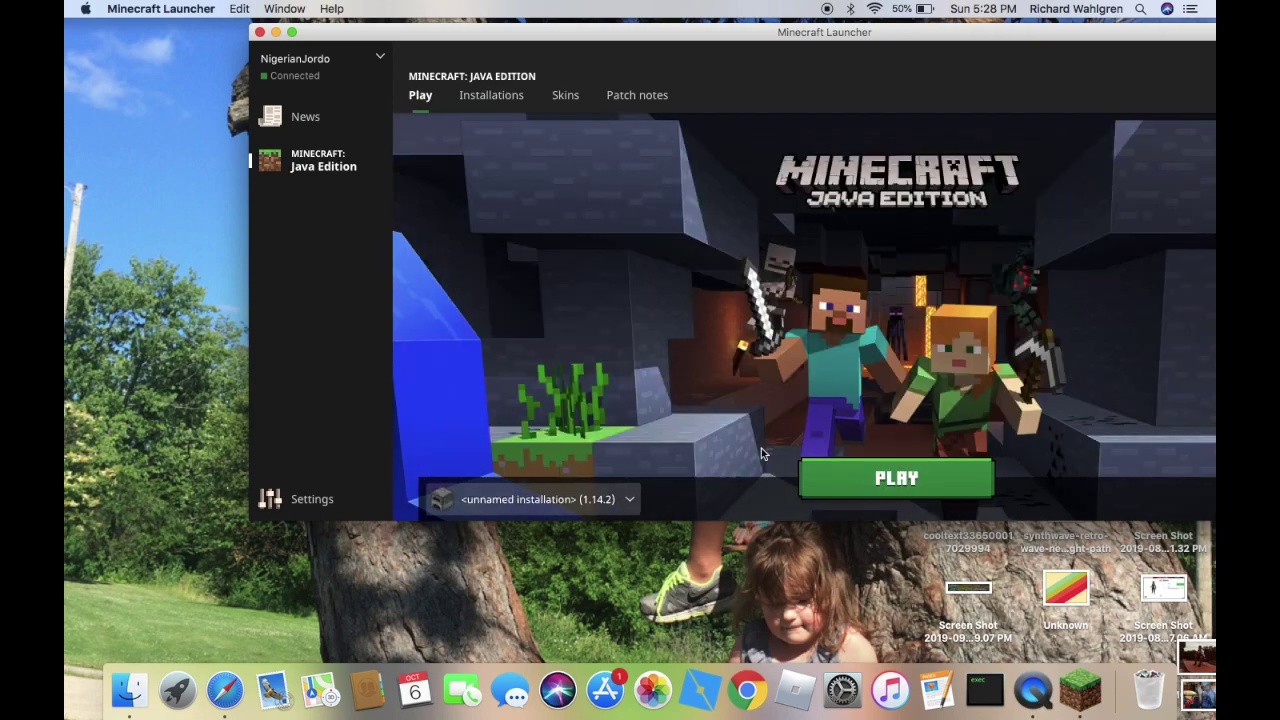
{"action": "left_click", "coordinate": [845, 472]}
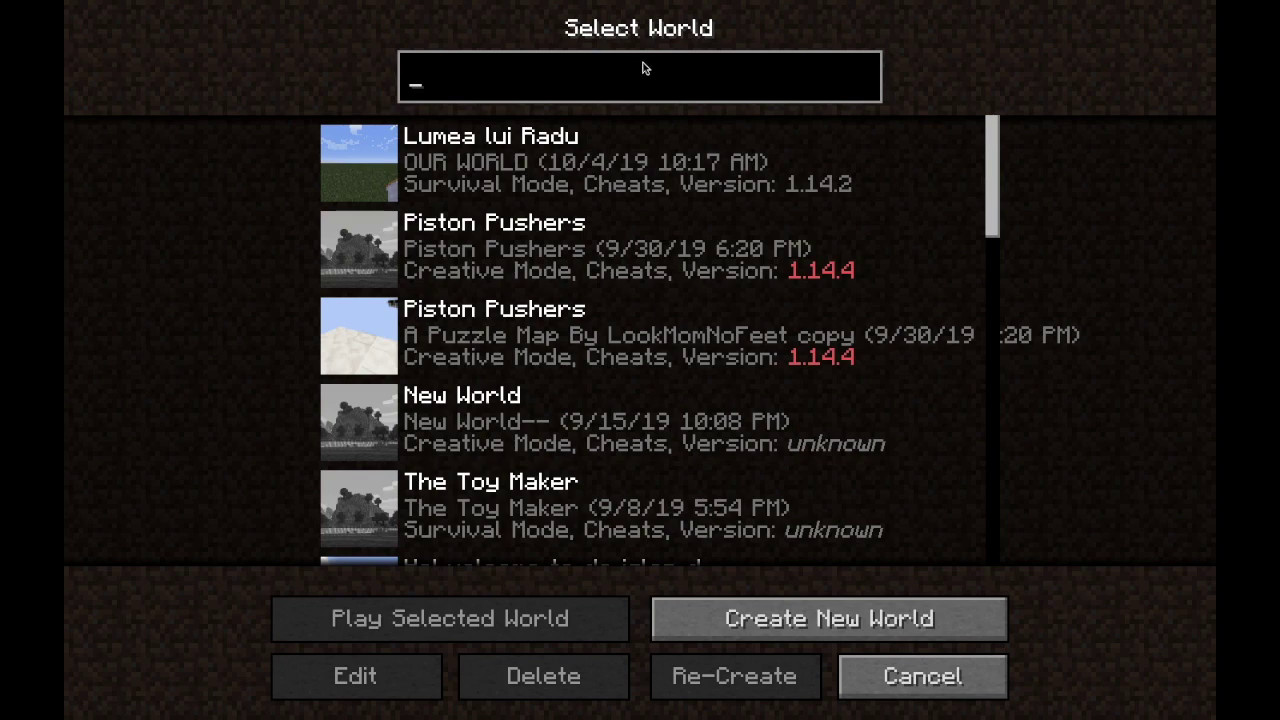
Step: Filter the world list by "Our" and load the world saved in the OUR WORLD folder
{"action": "type", "text": "OUR"}
{"action": "key", "text": "BackSpace"}
{"action": "key", "text": "BackSpace"}
{"action": "key", "text": "BackSpace"}
{"action": "type", "text": "Ou"}
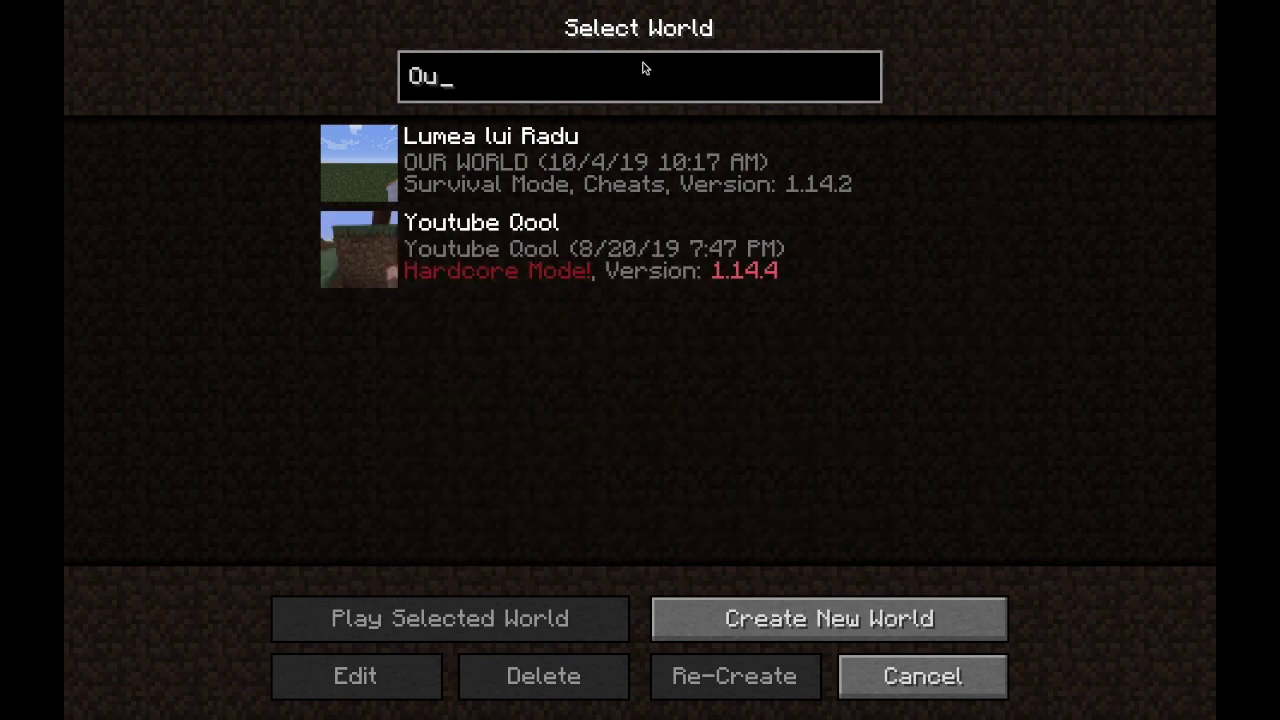
{"action": "type", "text": "r"}
{"action": "mouse_move", "coordinate": [440, 150]}
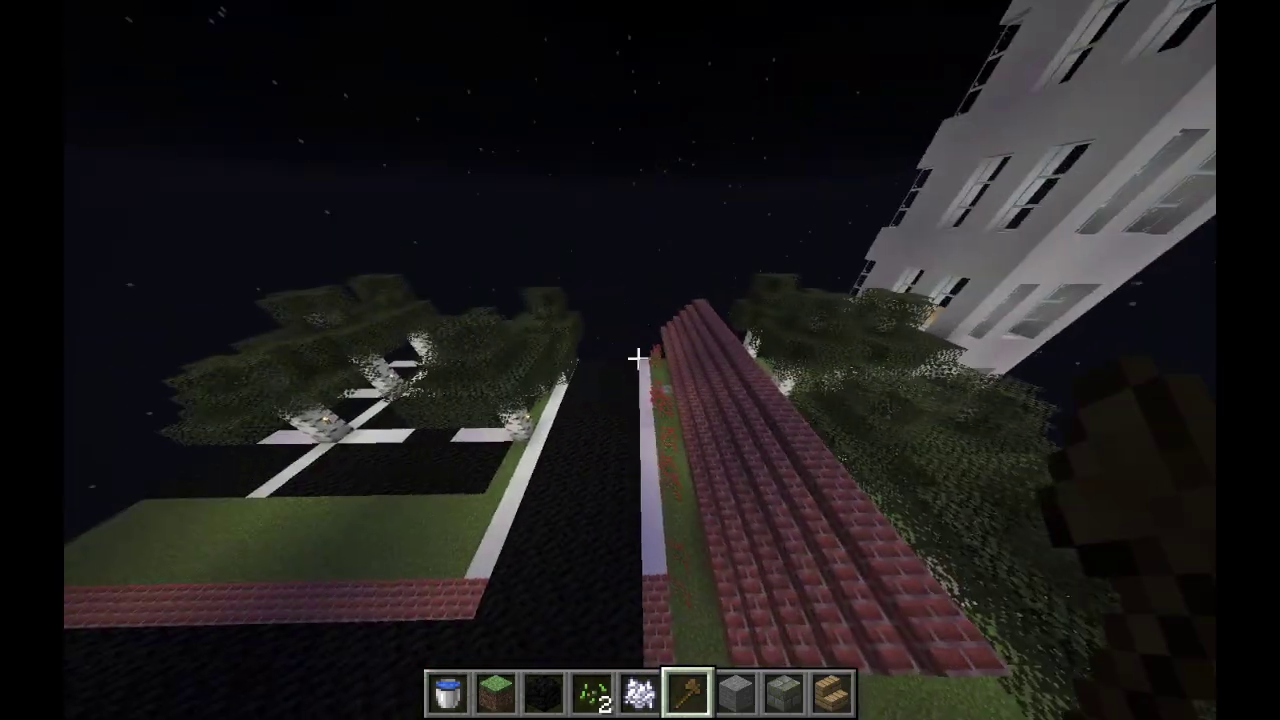
Step: Explore the loaded city map along its streets, examining the buildings, trees and canals
{"action": "scroll", "coordinate": [638, 357], "scroll_direction": "up", "scroll_amount": 5}
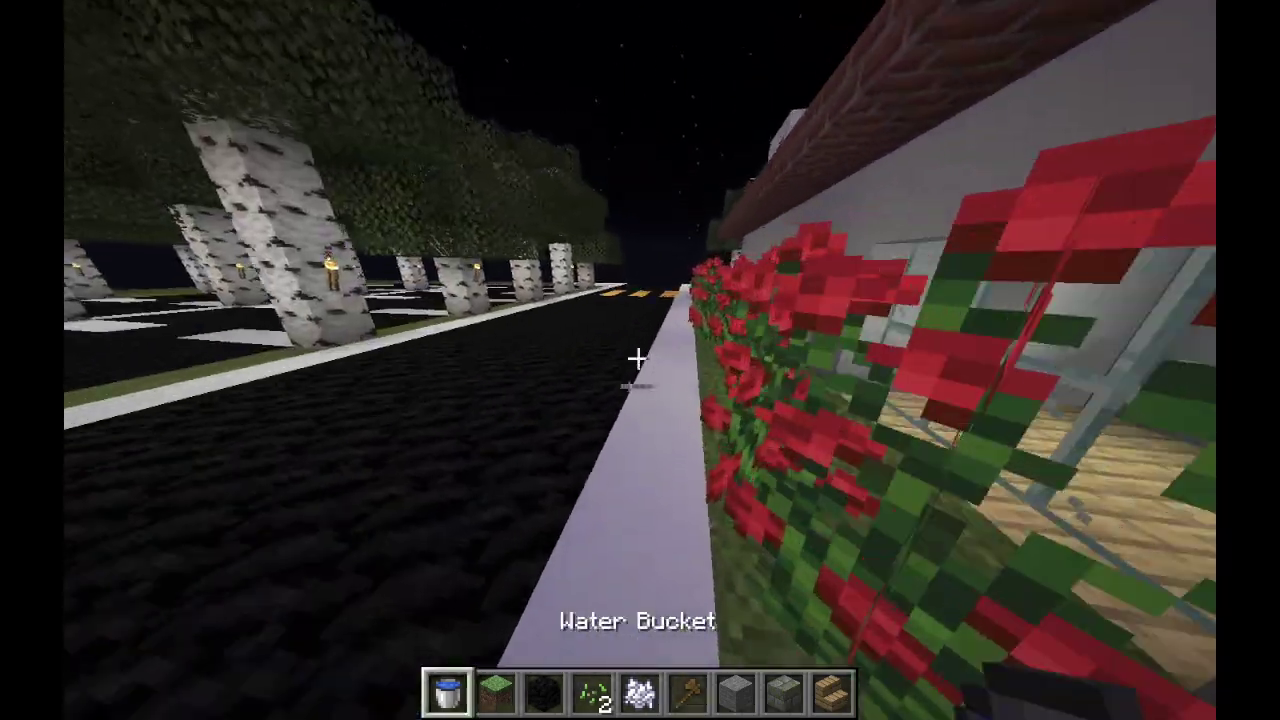
{"action": "scroll", "coordinate": [638, 357], "scroll_direction": "down", "scroll_amount": 4}
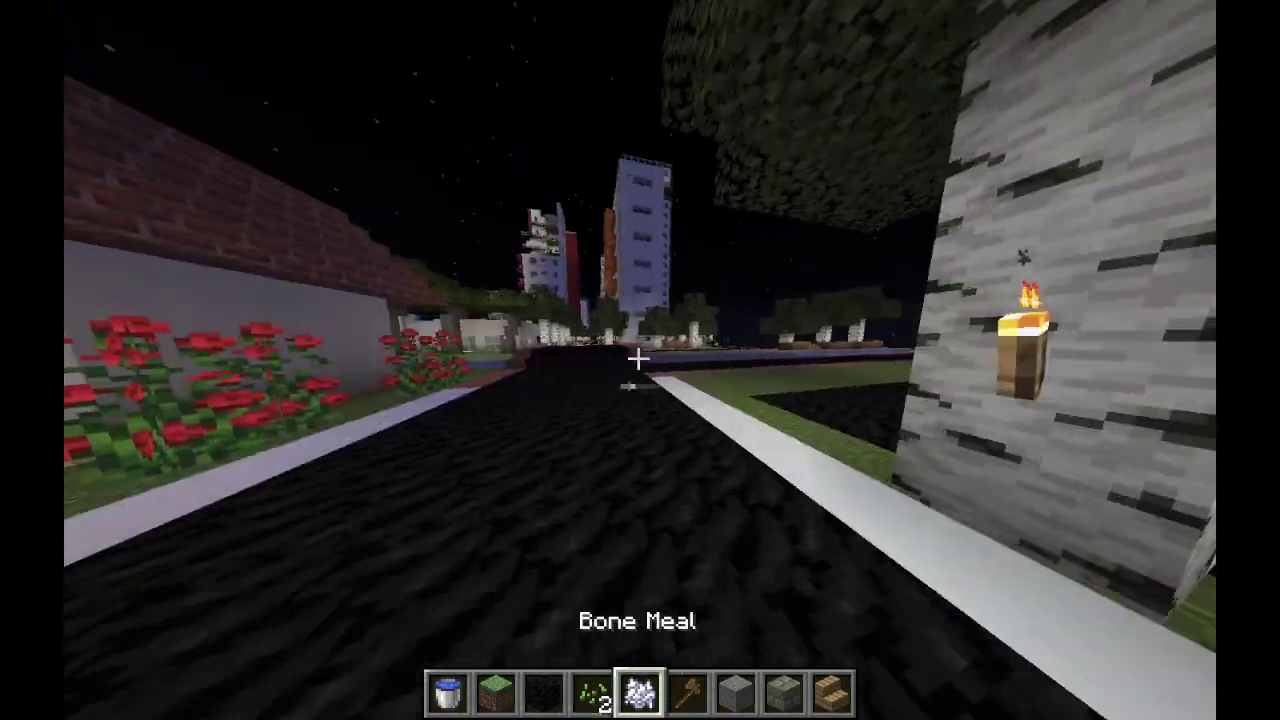
{"action": "scroll", "coordinate": [638, 357], "scroll_direction": "up", "scroll_amount": 1}
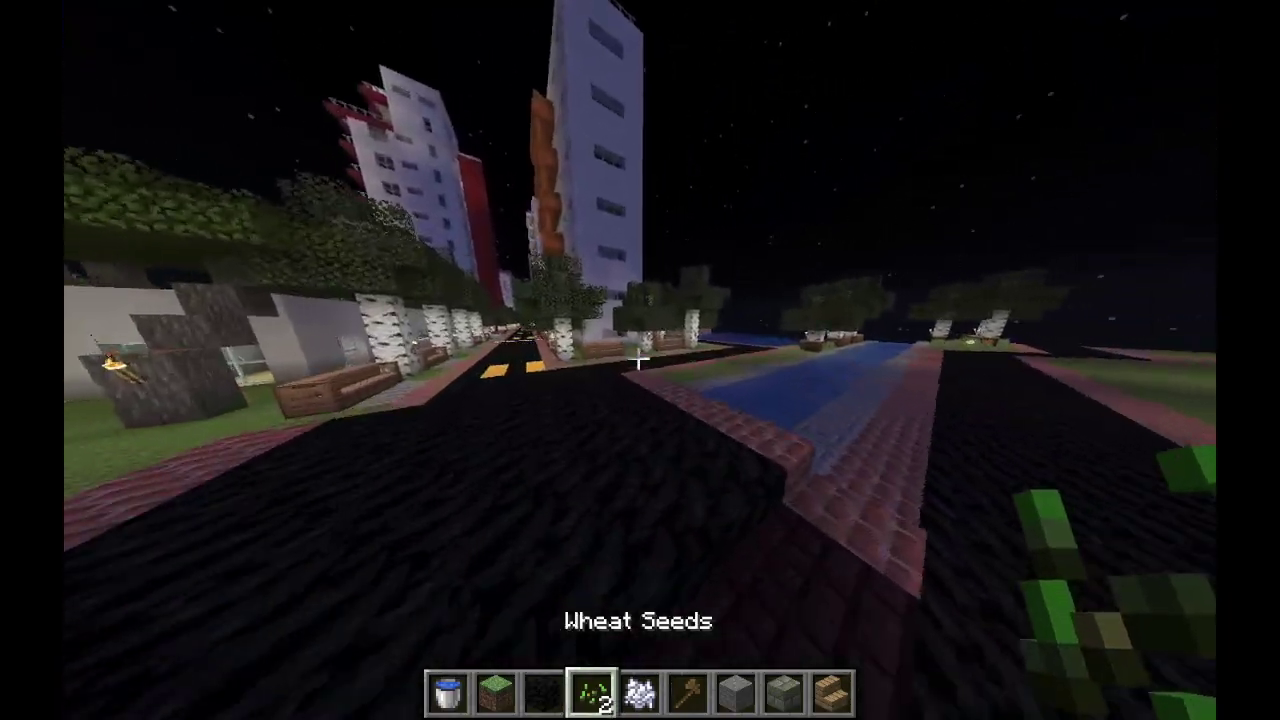
{"action": "key", "text": "w"}
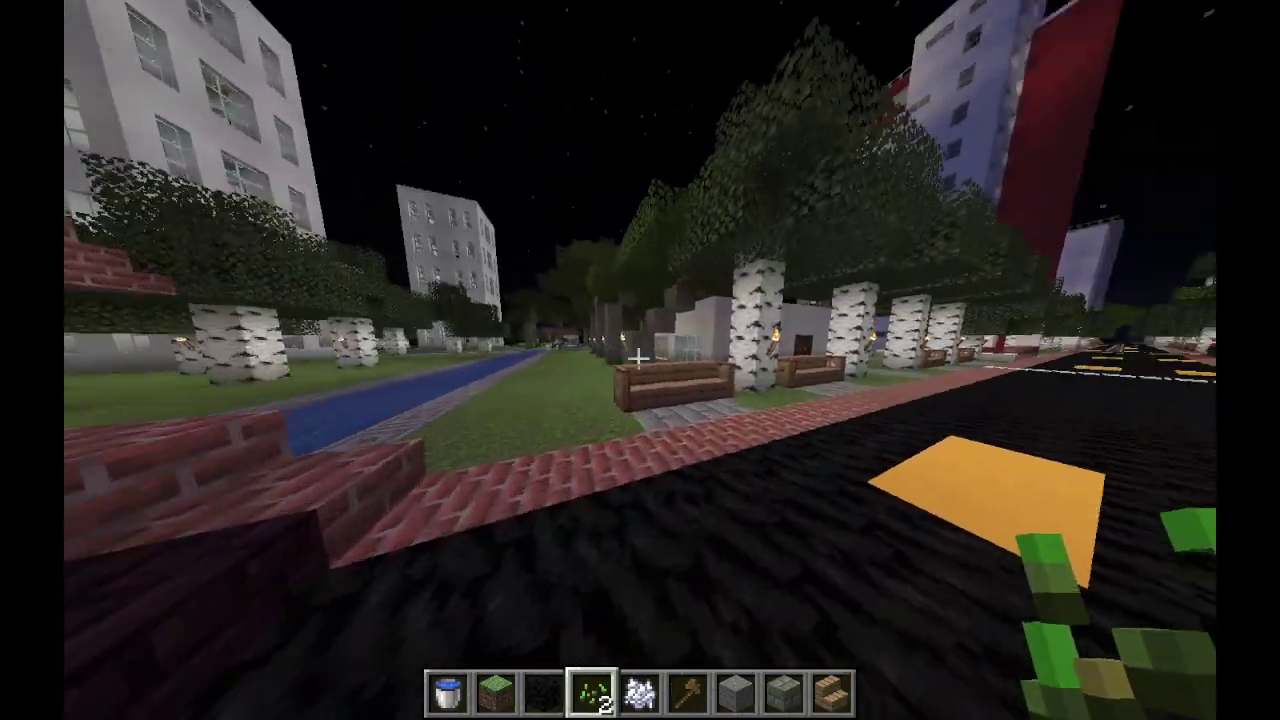
{"action": "key", "text": "w"}
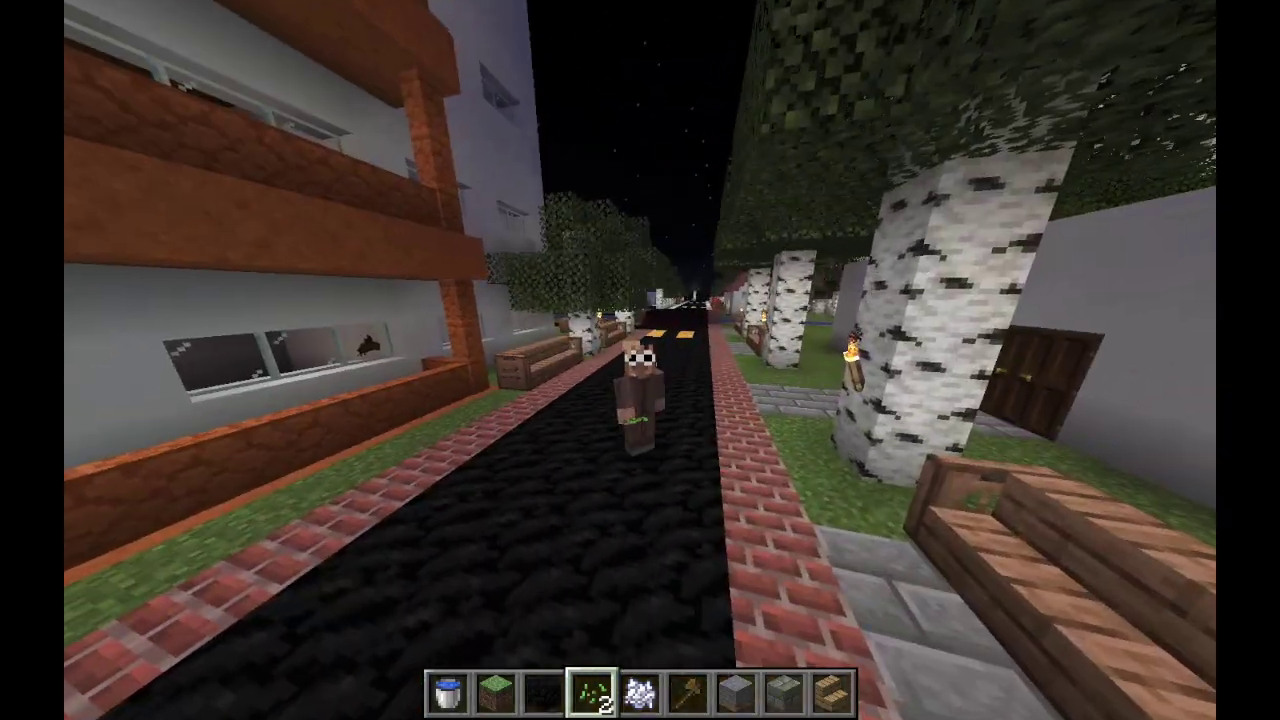
{"action": "key", "text": "6"}
{"action": "key", "text": "w"}
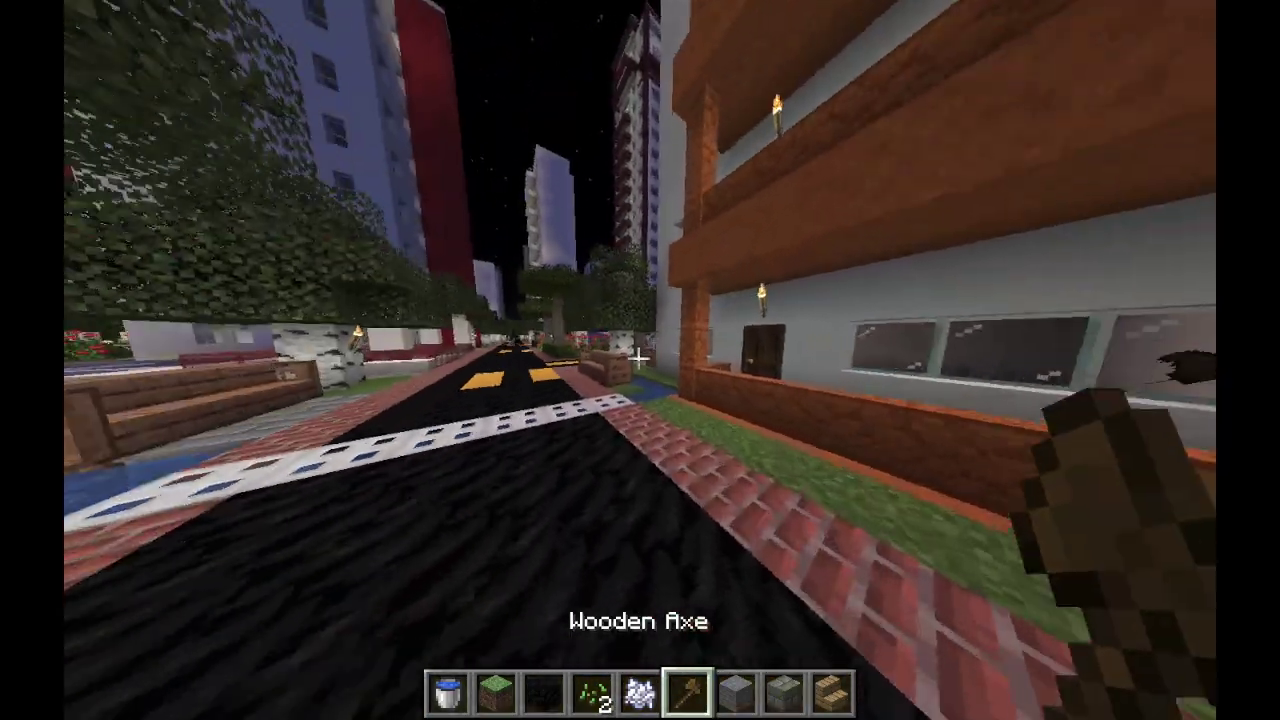